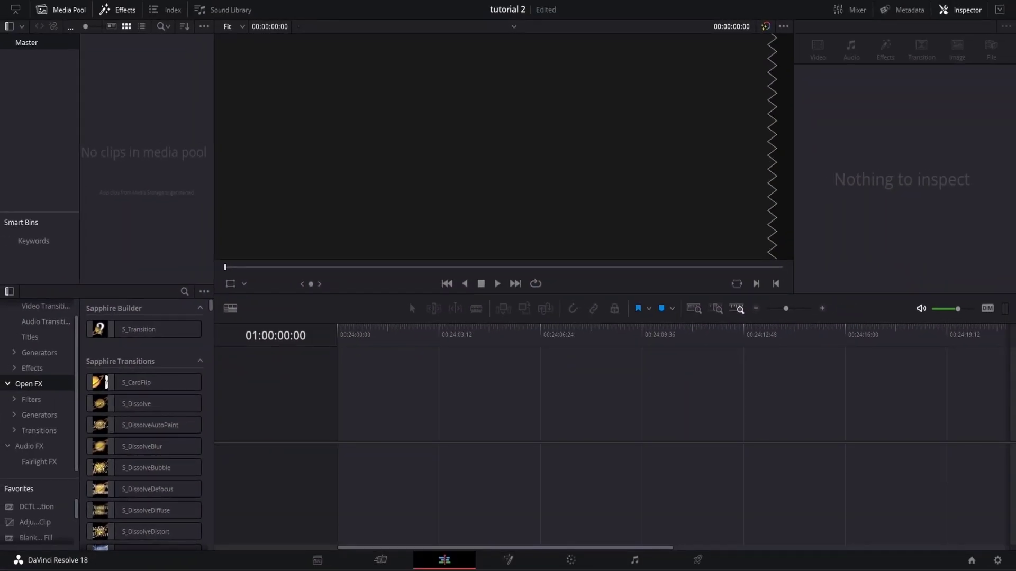
# - Check the project's master settings and set the timeline proxy resolution to Full
pyautogui.click(997, 560)
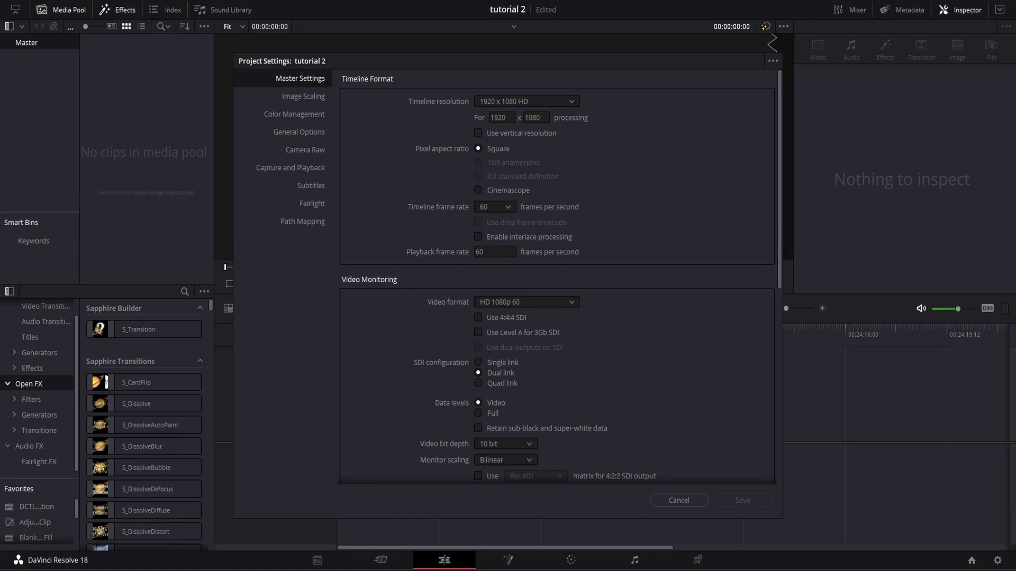
pyautogui.click(679, 500)
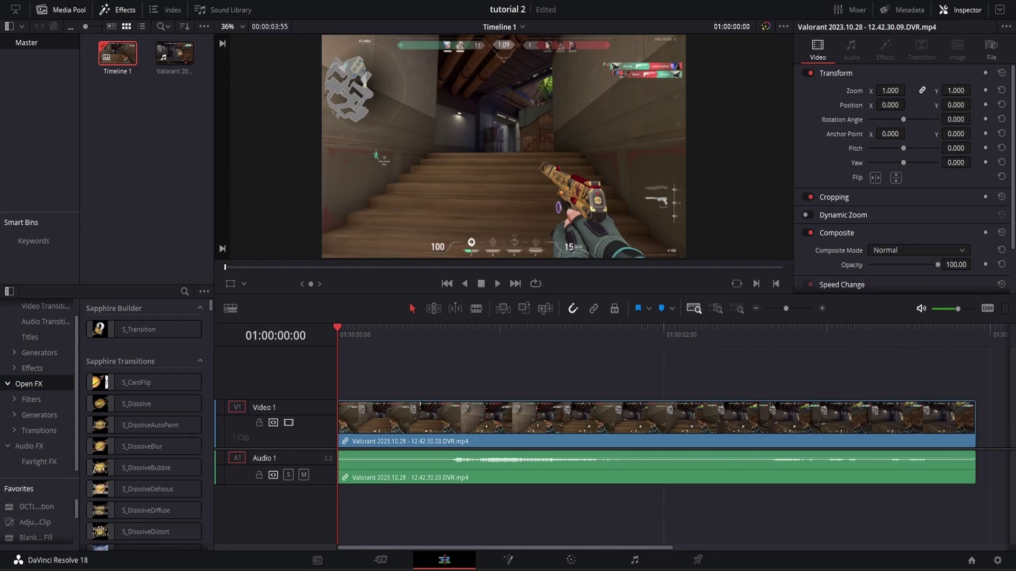
pyautogui.click(233, 1)
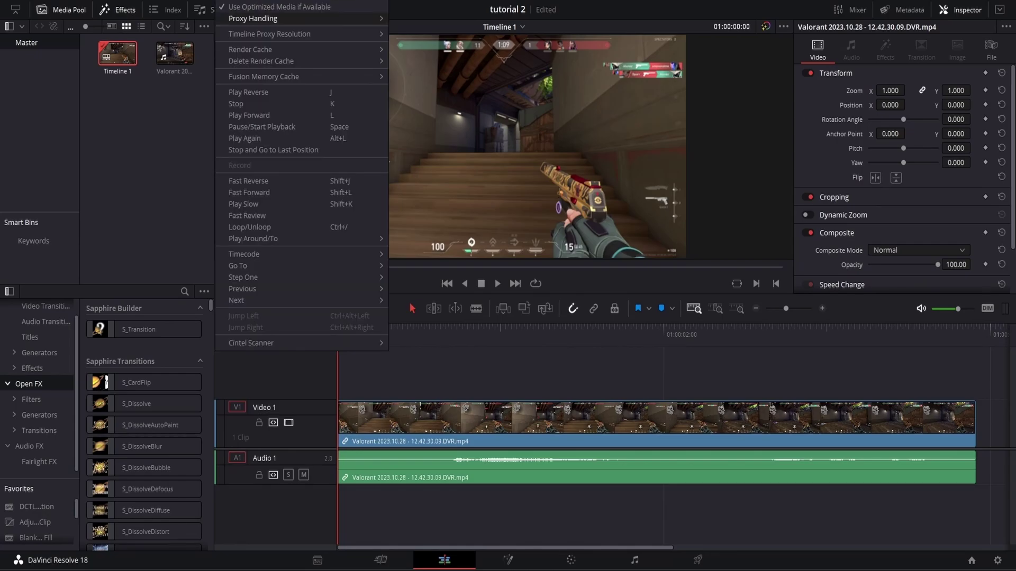
pyautogui.moveTo(301, 34)
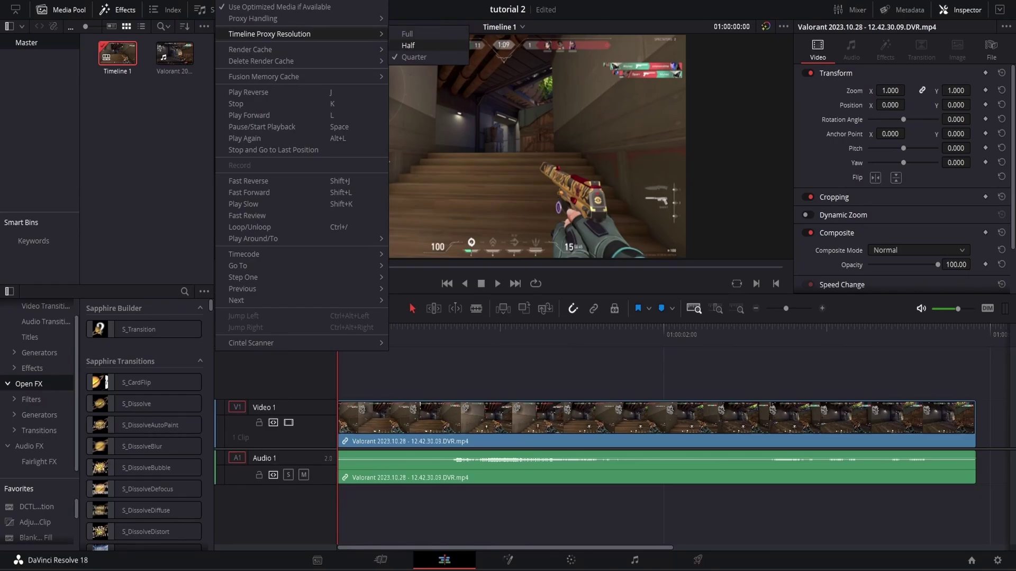
pyautogui.click(407, 33)
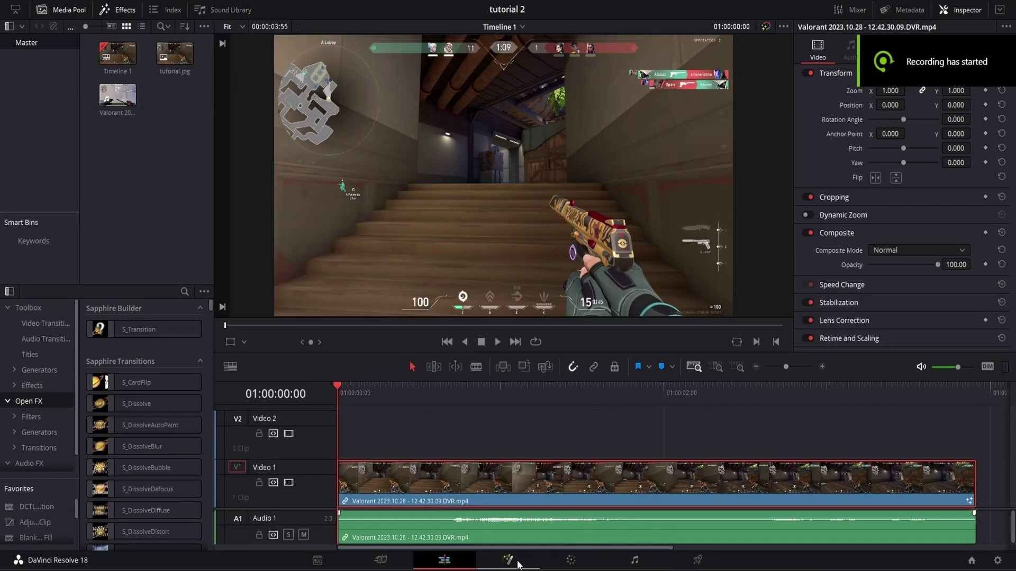
# - Save the gameplay clip's first frame from the Fusion page as the still image tutorial2.jpg
pyautogui.click(509, 559)
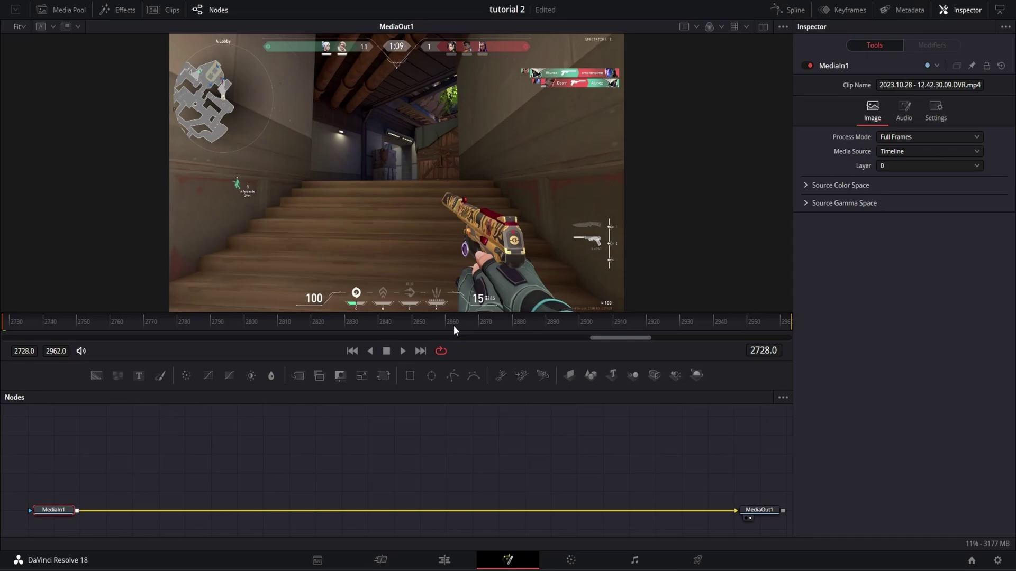
pyautogui.rightClick(364, 151)
pyautogui.click(403, 239)
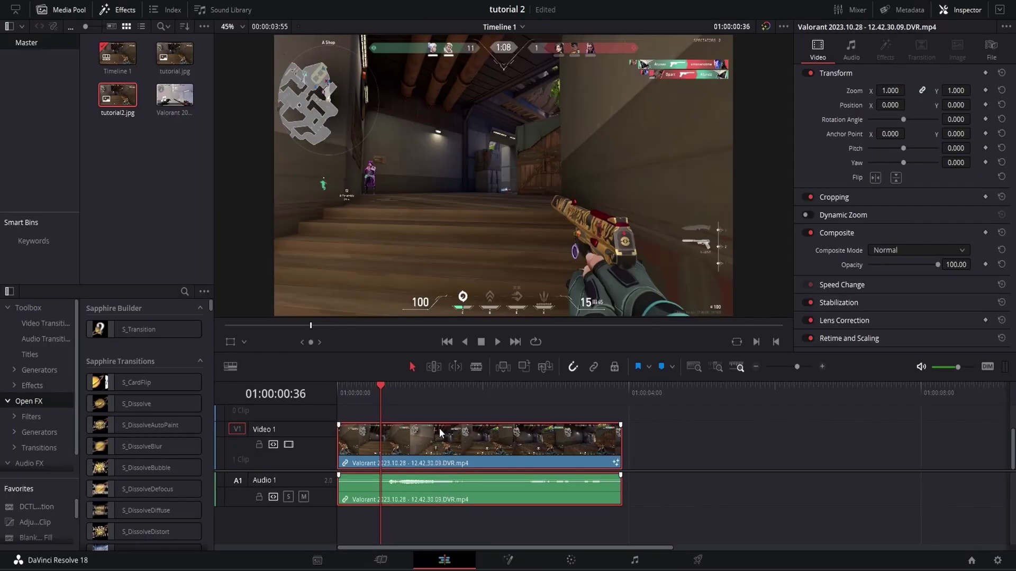
# - Shift the gameplay clip along the timeline and place tutorial2.jpg before it on Video 1, trimmed so the two meet
pyautogui.moveTo(439, 429); pyautogui.dragTo(558, 443)
pyautogui.click(410, 433)
pyautogui.moveTo(114, 100); pyautogui.dragTo(345, 436)
pyautogui.moveTo(697, 434); pyautogui.dragTo(430, 485)
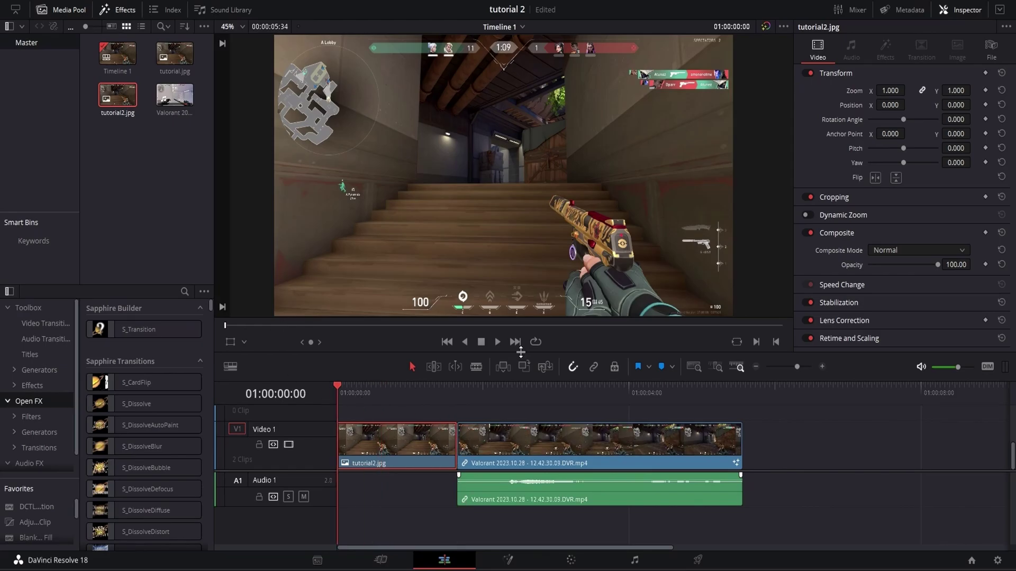
# - Open the gameplay clip's composition in Fusion and spread MediaIn1 and MediaOut1 far apart in a straight row
pyautogui.click(508, 560)
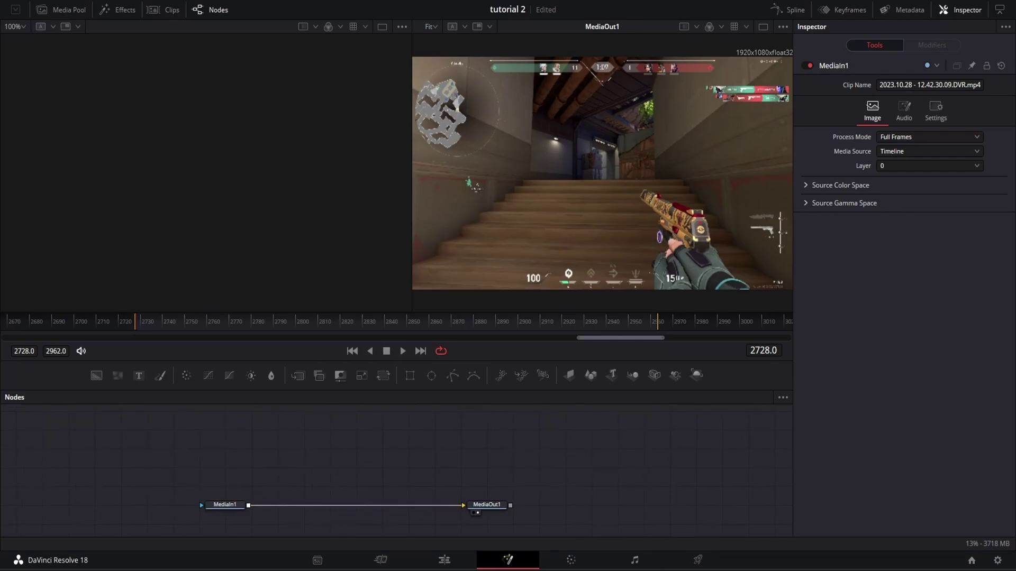
pyautogui.rightClick(369, 465)
pyautogui.moveTo(437, 314)
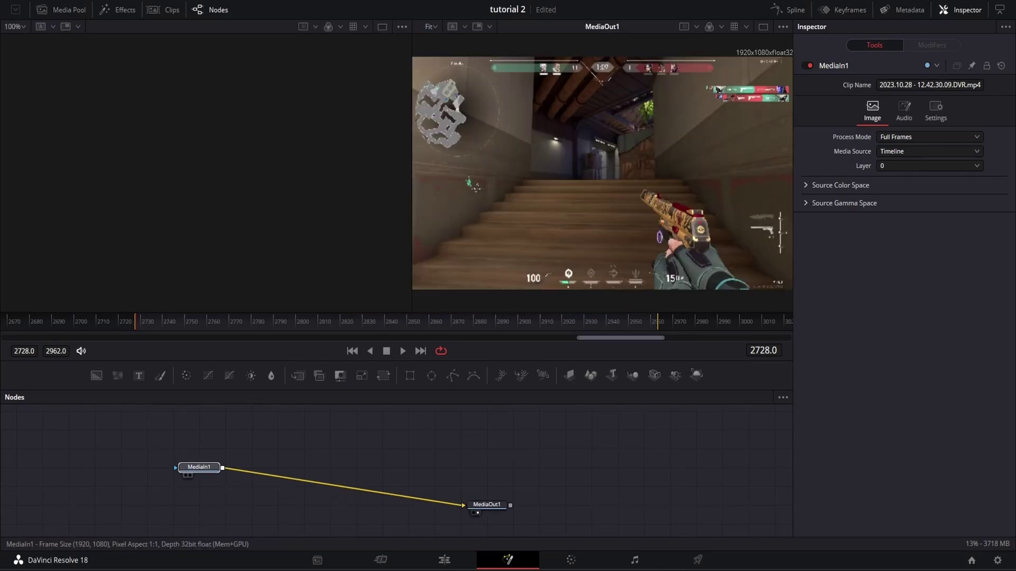
pyautogui.moveTo(199, 467); pyautogui.dragTo(96, 503)
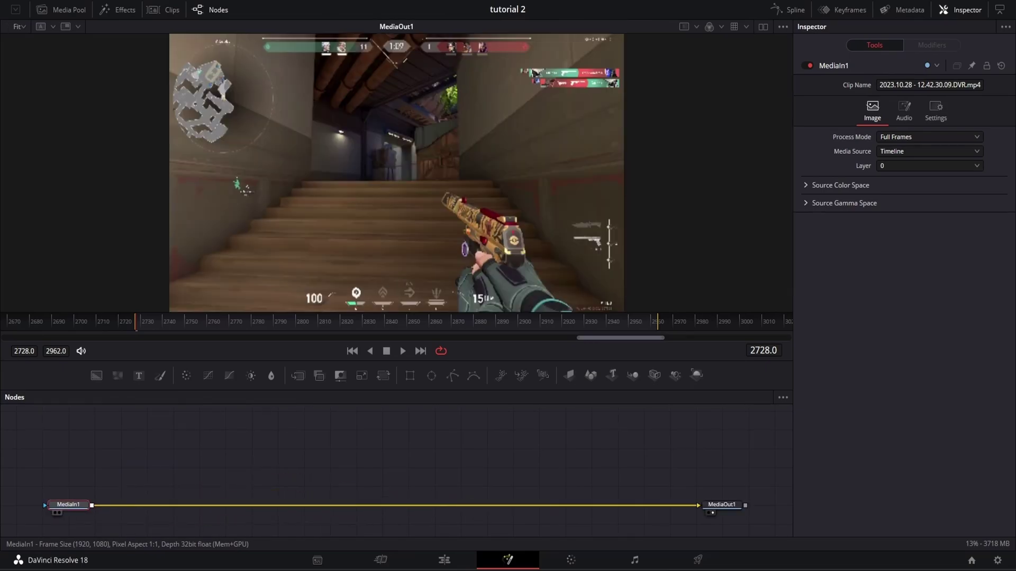
# - Duplicate the MediaIn1 node and connect the copy to the original's output through a Merge node
pyautogui.rightClick(68, 504)
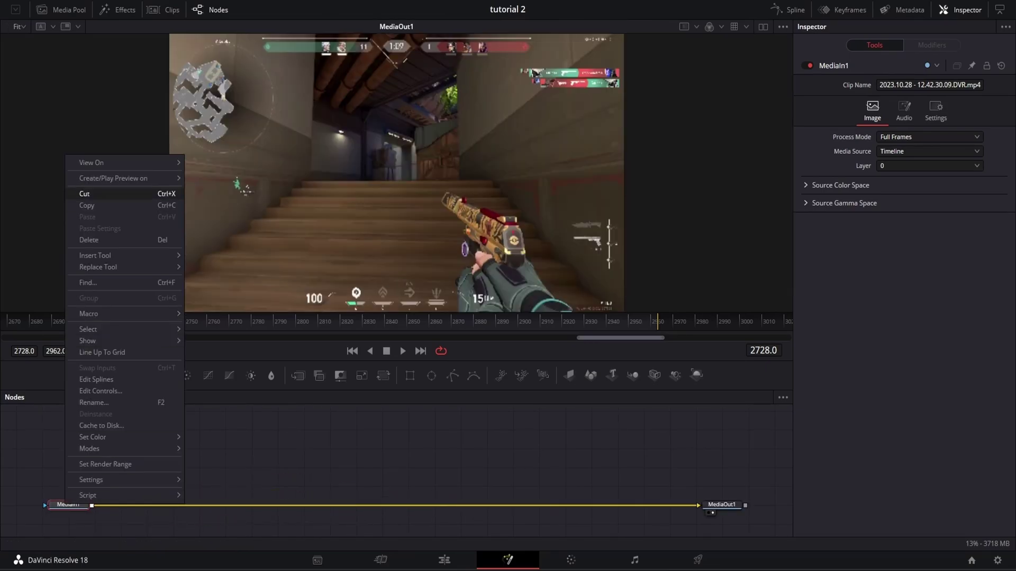
pyautogui.click(87, 206)
pyautogui.hotkey('ctrl', 'v')
pyautogui.rightClick(441, 445)
pyautogui.click(466, 422)
pyautogui.moveTo(434, 449); pyautogui.dragTo(513, 449)
pyautogui.moveTo(536, 449); pyautogui.dragTo(91, 505)
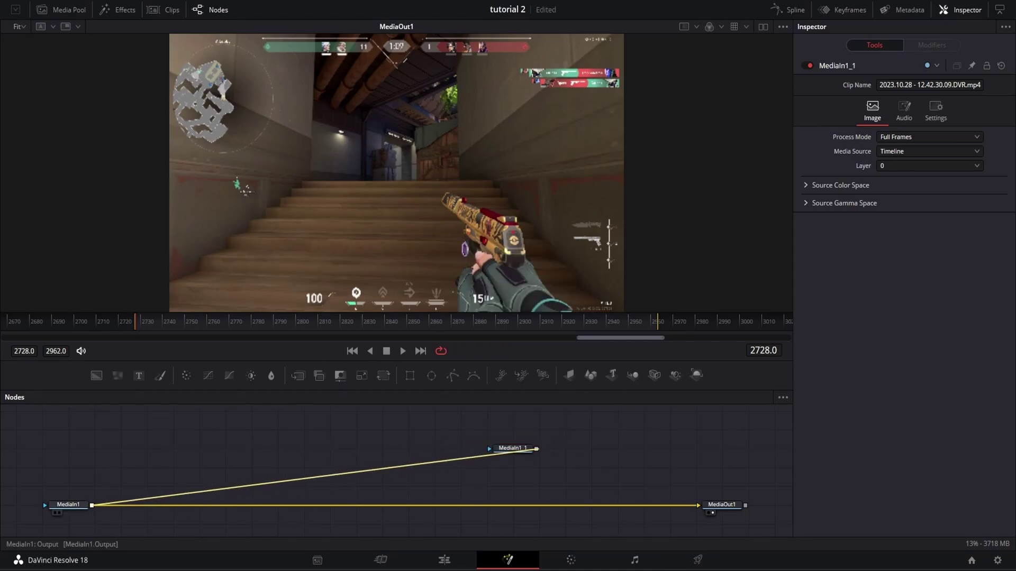
pyautogui.moveTo(91, 505); pyautogui.dragTo(92, 506)
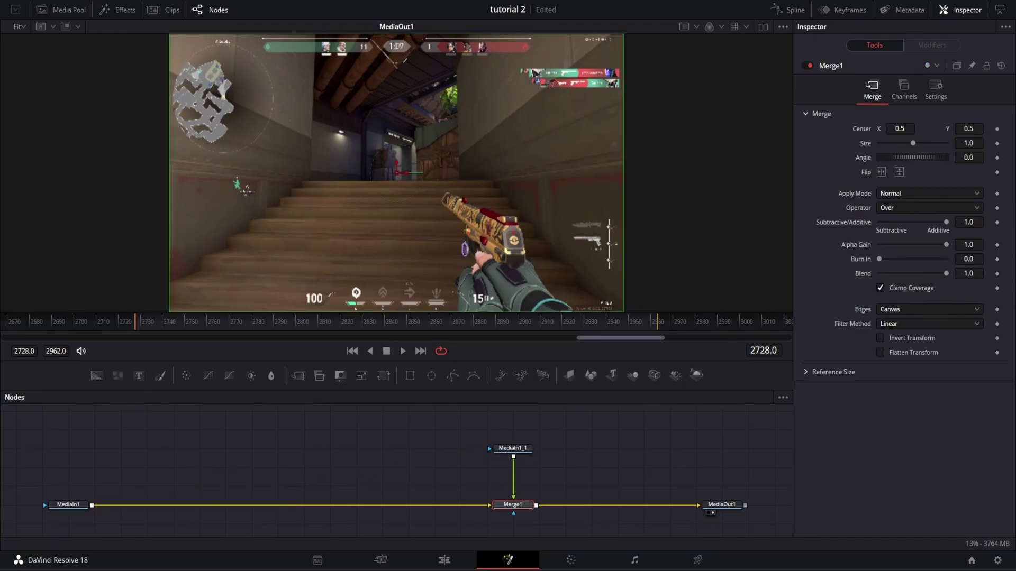
# - Move Merge1 and the duplicated MediaIn1_1 close to MediaOut1, with MediaIn1_1 just above the merge
pyautogui.moveTo(493, 418); pyautogui.dragTo(643, 504)
pyautogui.hotkey('ctrl', 'shift', 'a')
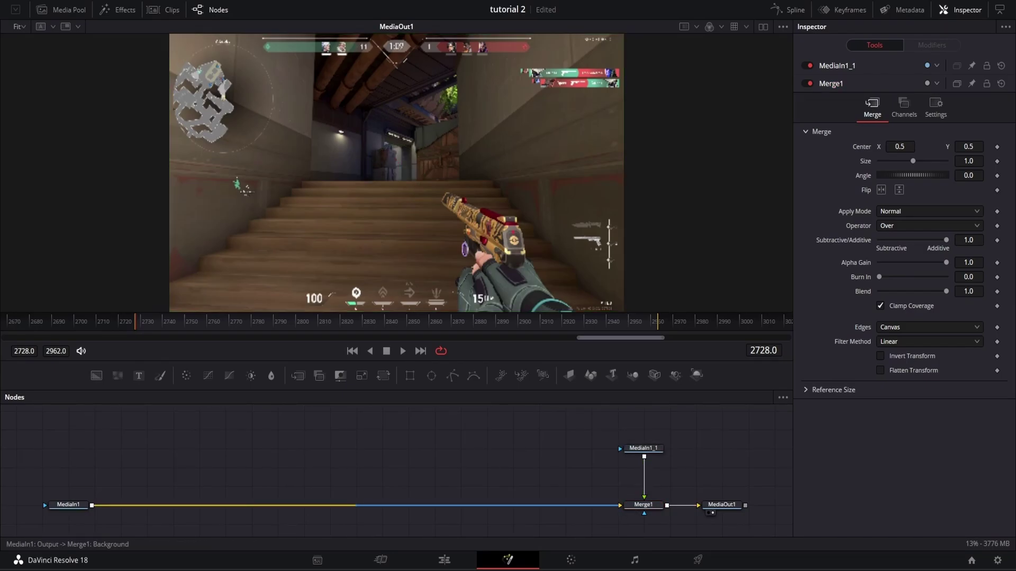
pyautogui.moveTo(643, 448); pyautogui.dragTo(643, 467)
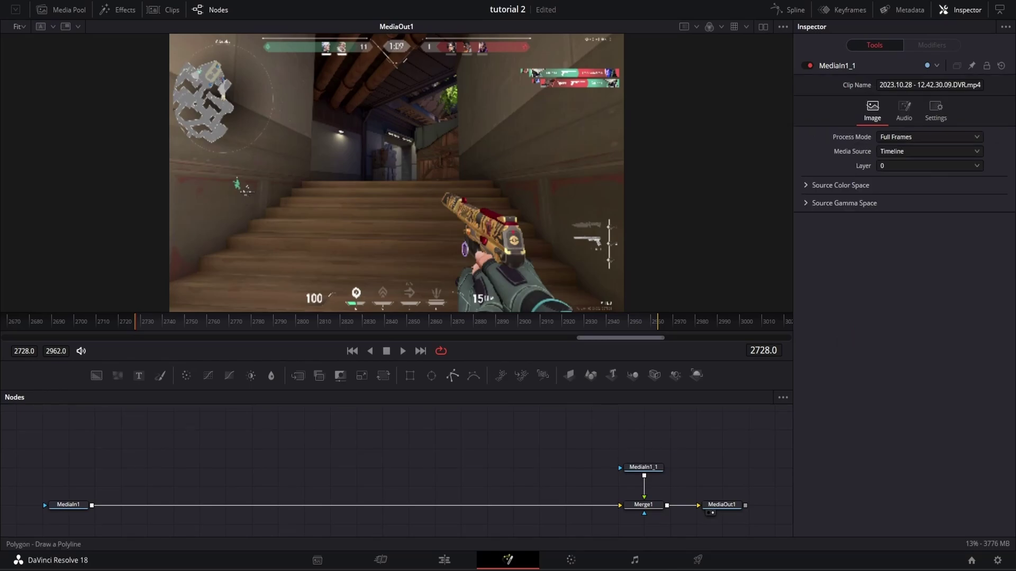
# - Attach a Polygon mask to the MediaIn1_1 node and look over the foreground branch of the node graph
pyautogui.moveTo(452, 375); pyautogui.dragTo(623, 467)
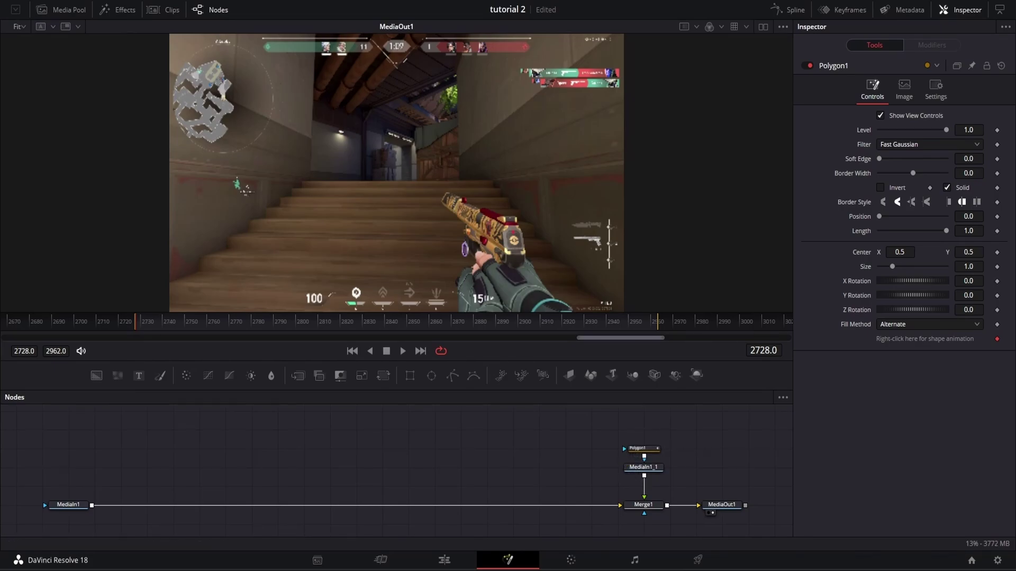
pyautogui.click(640, 448)
pyautogui.click(69, 505)
pyautogui.moveTo(640, 427); pyautogui.dragTo(651, 519)
pyautogui.moveTo(641, 428); pyautogui.dragTo(654, 503)
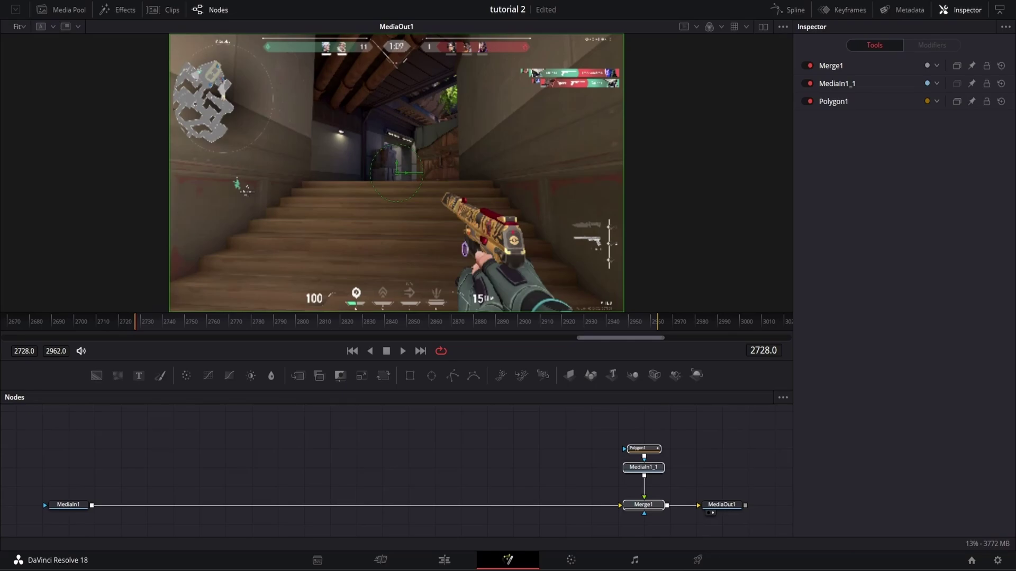
# - Add a Blur node after MediaIn1 and set its blur size to 40.9
pyautogui.click(68, 505)
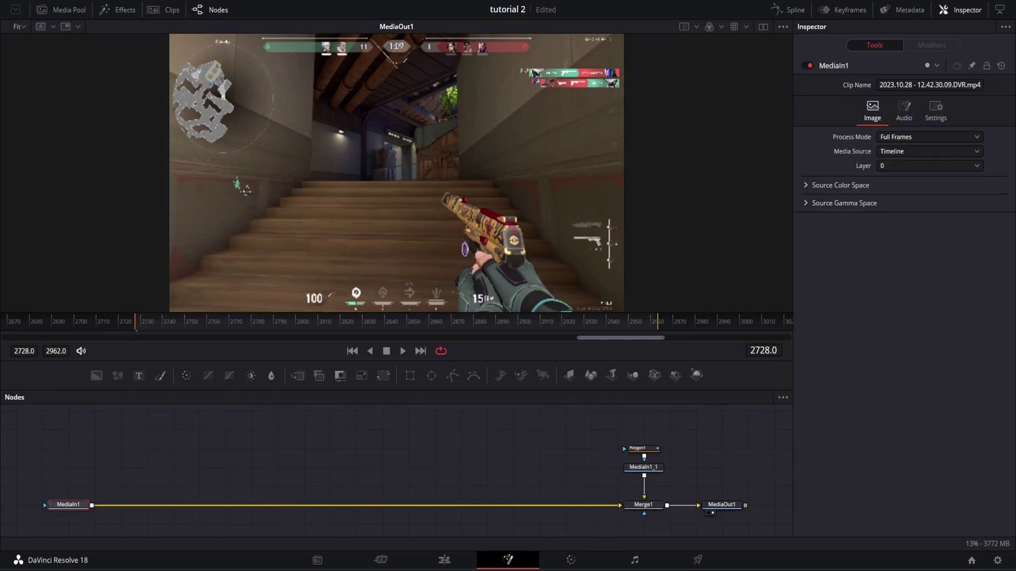
pyautogui.click(271, 376)
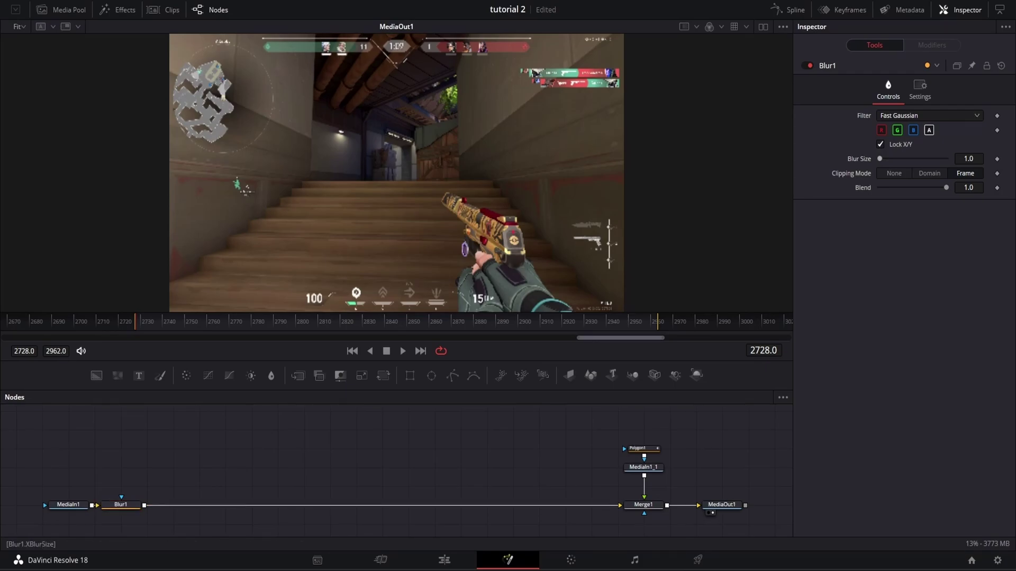
pyautogui.moveTo(879, 158); pyautogui.dragTo(907, 159)
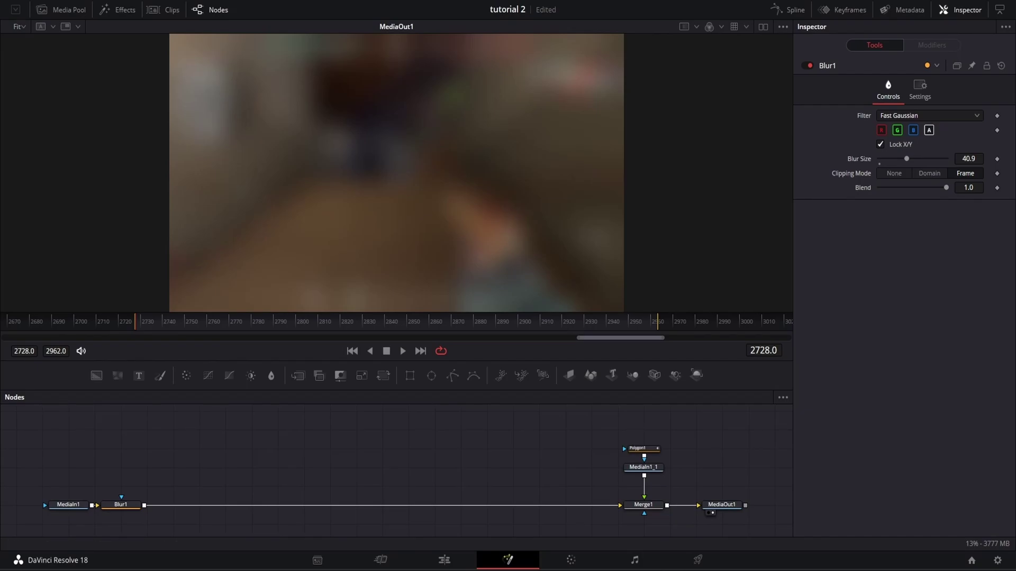
# - Disable the Polygon1 mask so the unblurred gameplay frame can be used for tracing
pyautogui.click(643, 448)
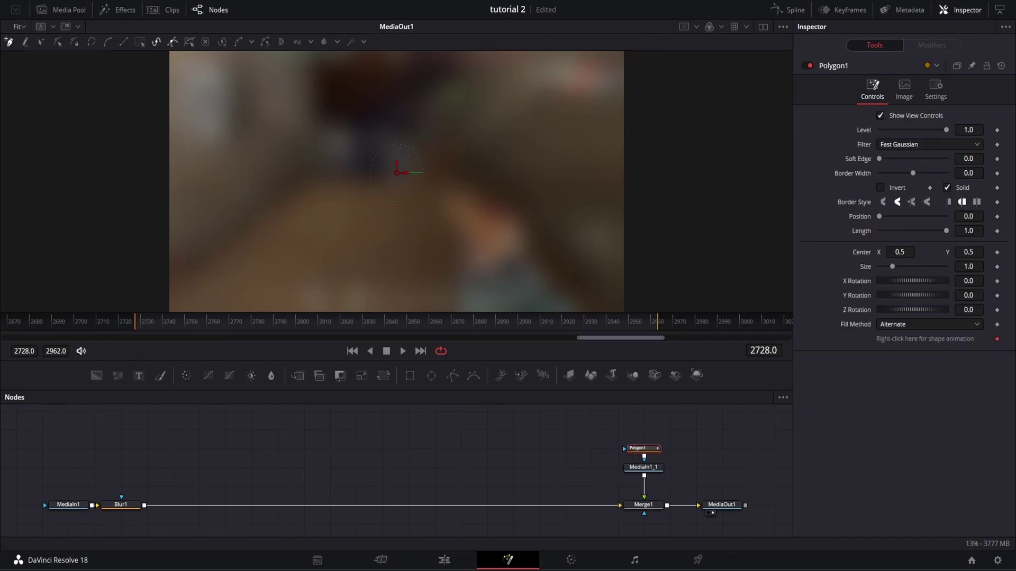
pyautogui.hotkey('ctrl', 'p')
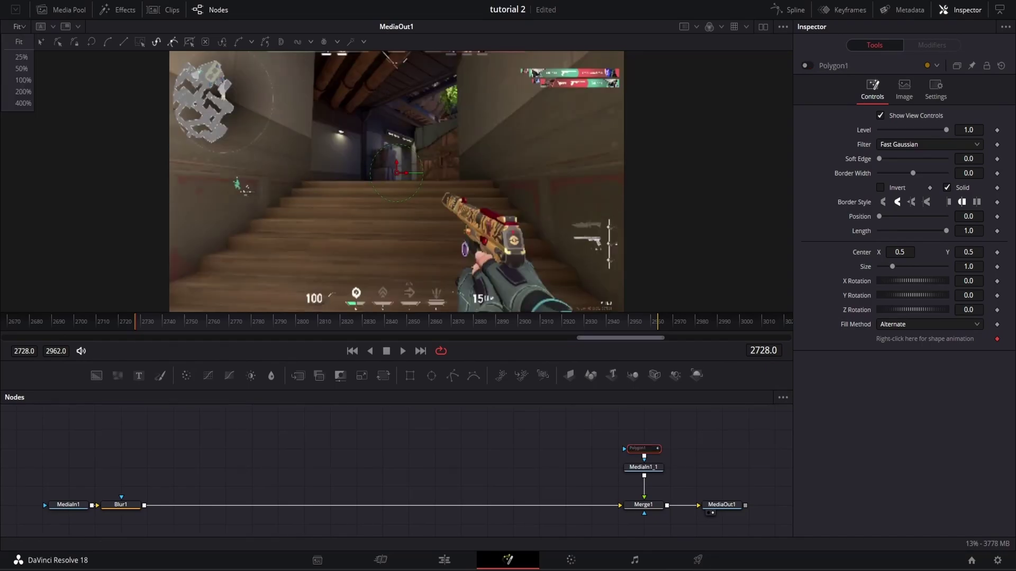
pyautogui.scroll(-1, 375, 159)
pyautogui.moveTo(375, 160); pyautogui.dragTo(384, 182)
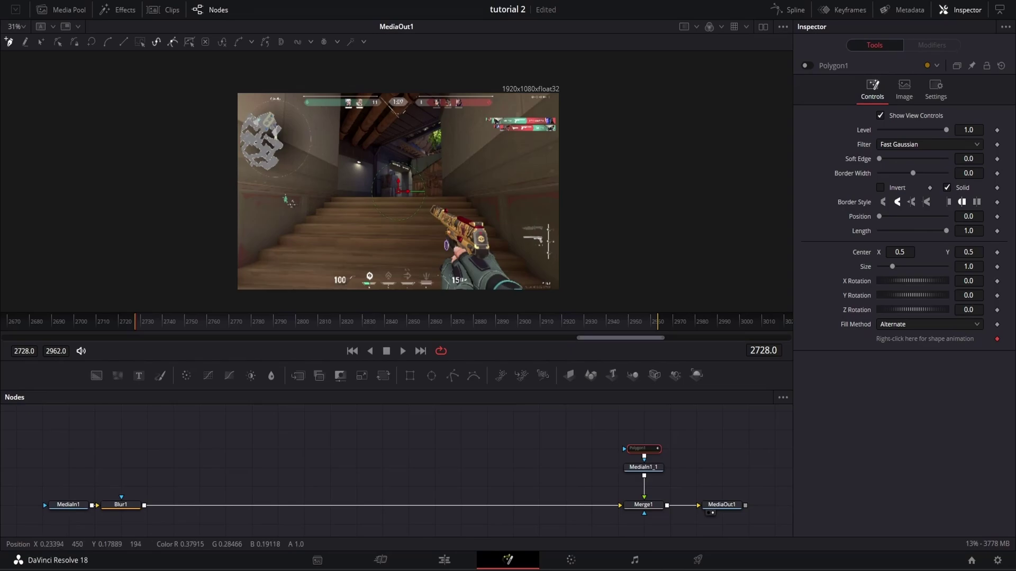
pyautogui.scroll(-2, 228, 272)
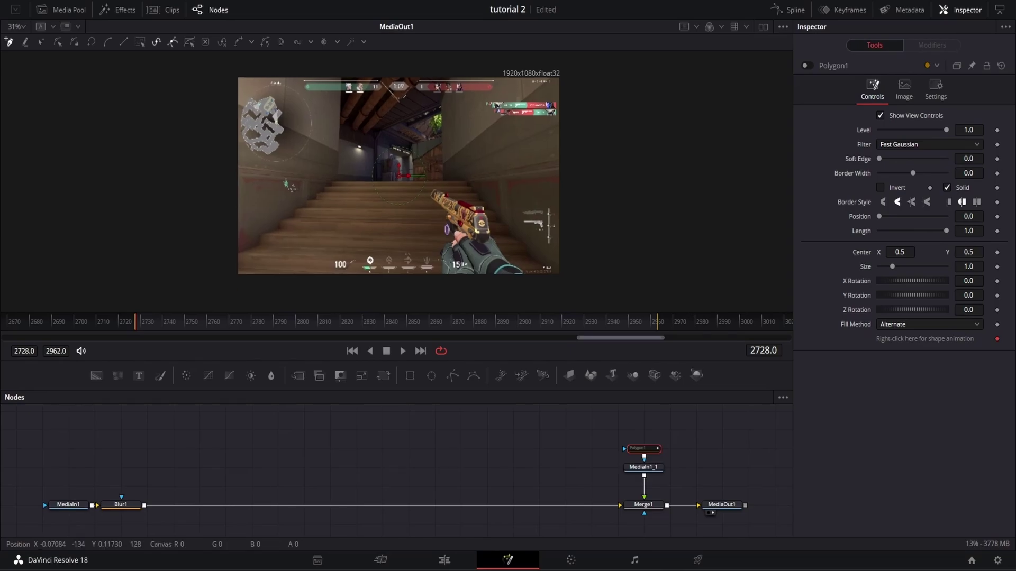
pyautogui.moveTo(318, 232); pyautogui.dragTo(324, 240)
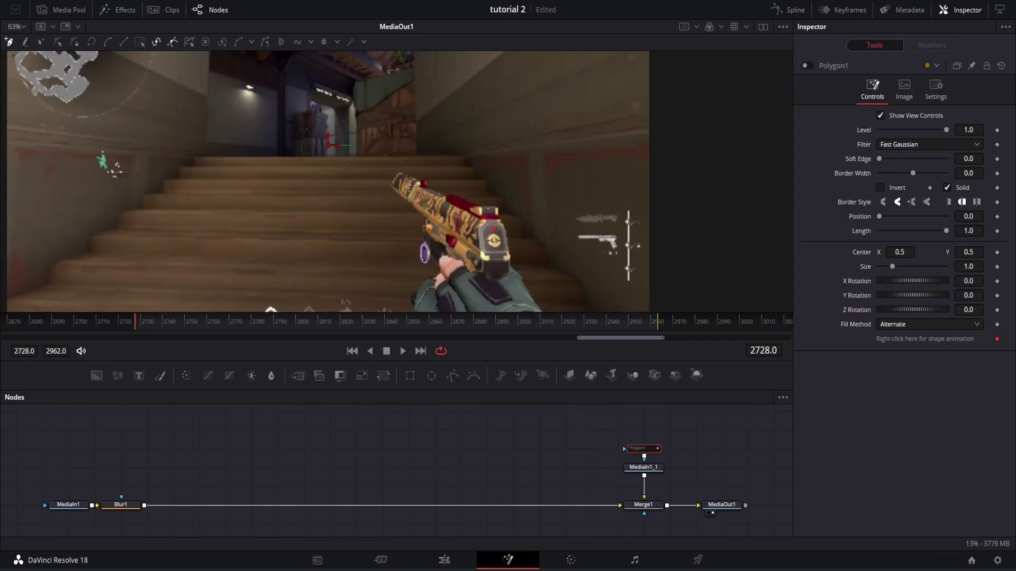
# - Raise the timeline proxy resolution so the gameplay frame previews sharply
pyautogui.click(227, 1)
pyautogui.moveTo(302, 33)
pyautogui.click(403, 56)
# - Start the Polygon1 outline below the frame's bottom edge and trace upward along the outer edge of the left sleeve
pyautogui.scroll(3, 470, 122)
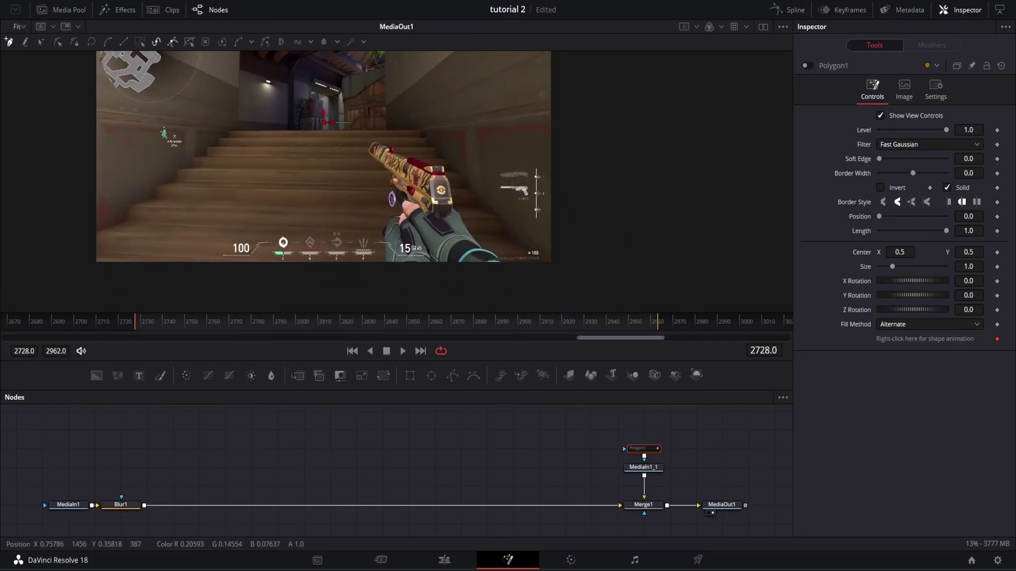
pyautogui.scroll(-1, 474, 130)
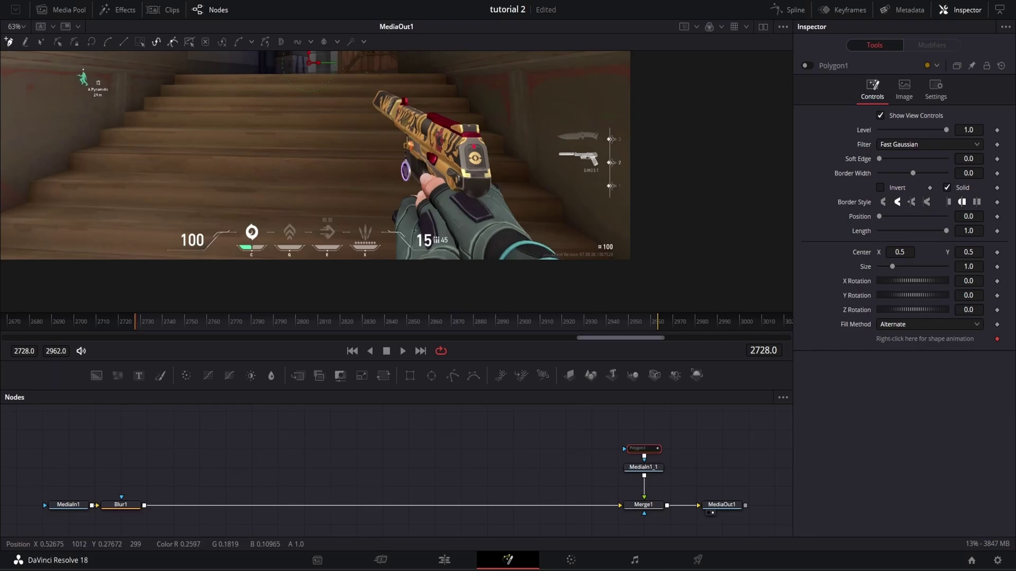
pyautogui.scroll(-1, 428, 157)
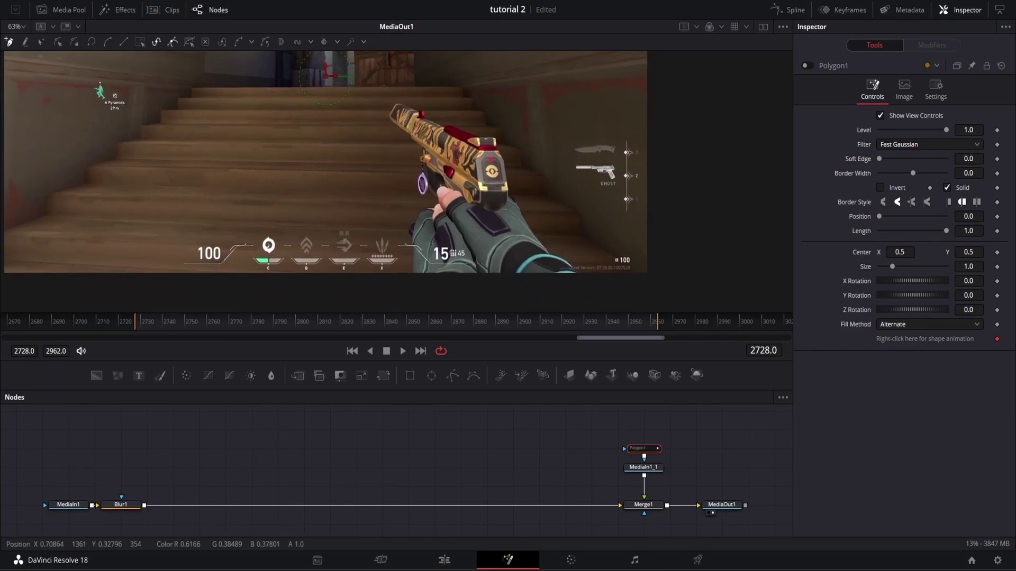
pyautogui.scroll(4, 425, 228)
pyautogui.scroll(-1, 397, 174)
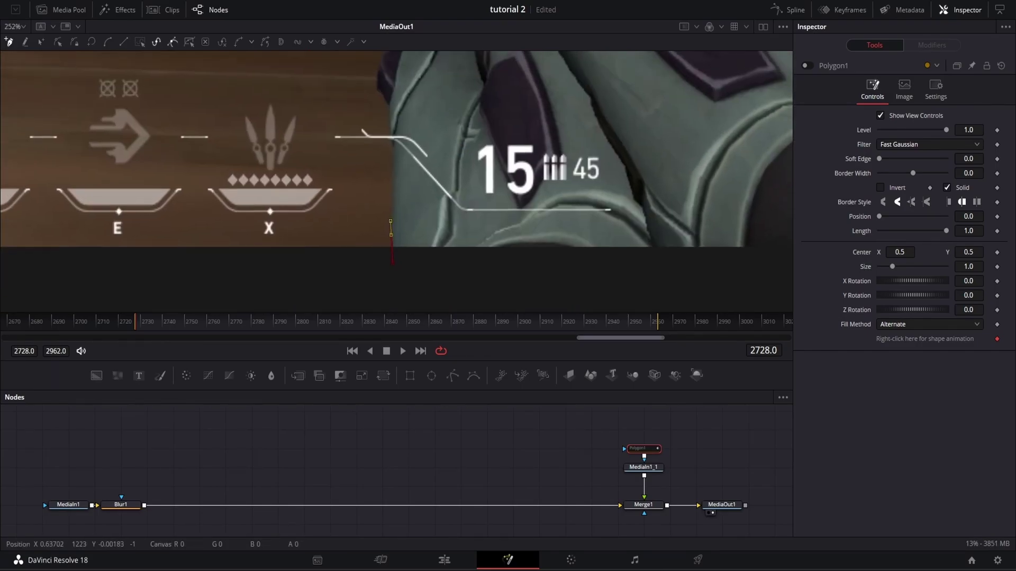
pyautogui.click(393, 154)
pyautogui.click(389, 118)
pyautogui.click(389, 103)
pyautogui.moveTo(389, 103); pyautogui.dragTo(409, 164)
pyautogui.click(397, 148)
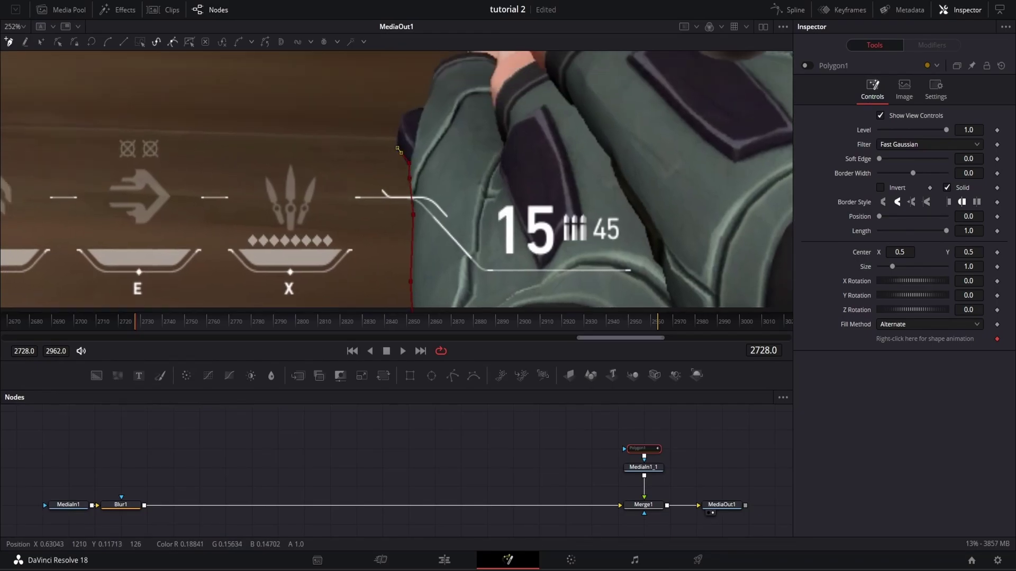
# - Continue the Polygon1 outline around the dark cuff and over the left sleeve's upper edge to the hand
pyautogui.click(400, 122)
pyautogui.click(402, 115)
pyautogui.moveTo(402, 114); pyautogui.dragTo(408, 180)
pyautogui.click(423, 137)
pyautogui.click(453, 124)
pyautogui.moveTo(454, 123); pyautogui.dragTo(441, 150)
pyautogui.click(442, 150)
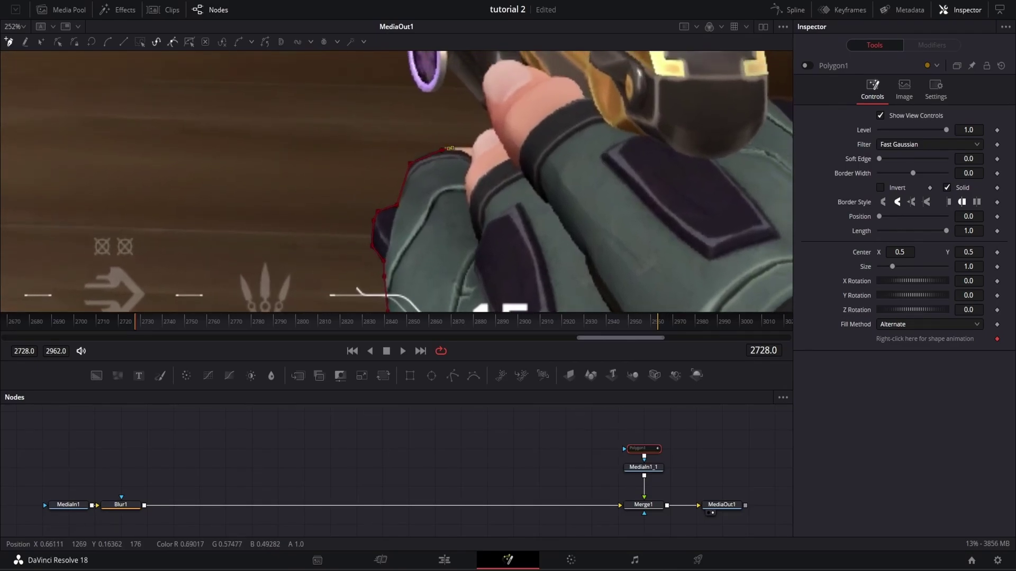
pyautogui.click(451, 148)
pyautogui.scroll(3, 492, 137)
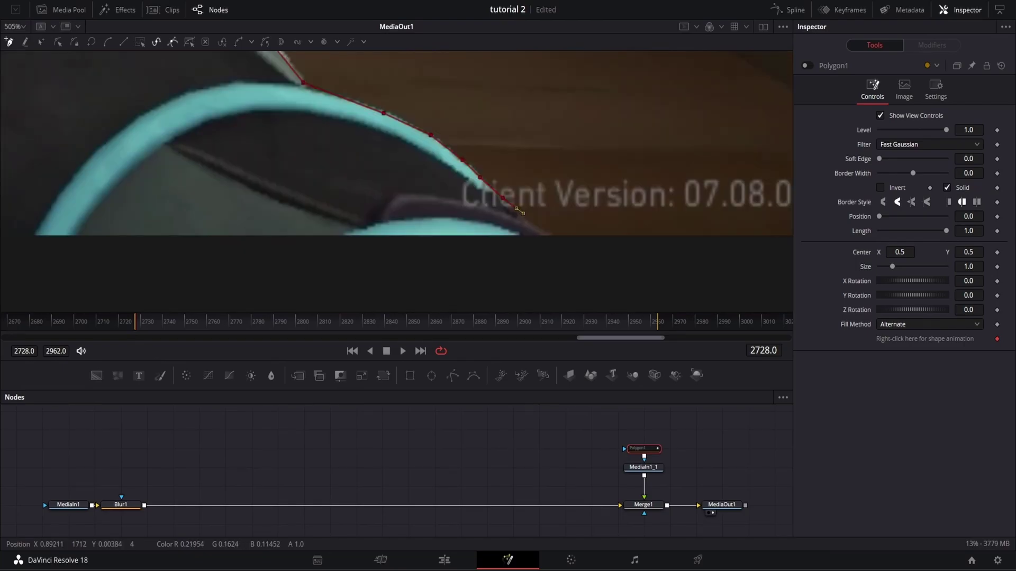
# - Finish the Polygon1 outline past the right forearm and close it at its starting point below the frame
pyautogui.scroll(-8, 566, 240)
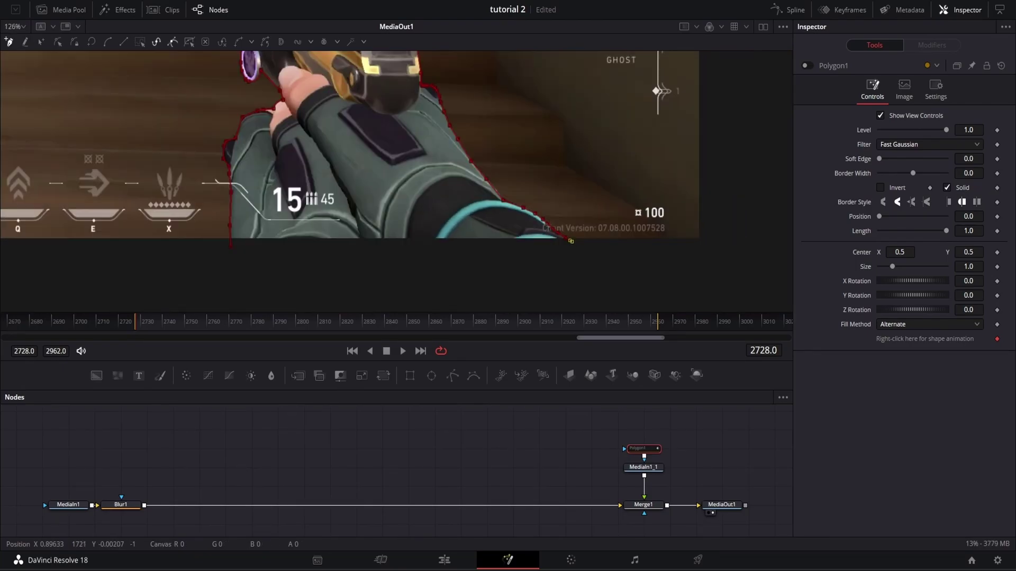
pyautogui.scroll(-2, 556, 236)
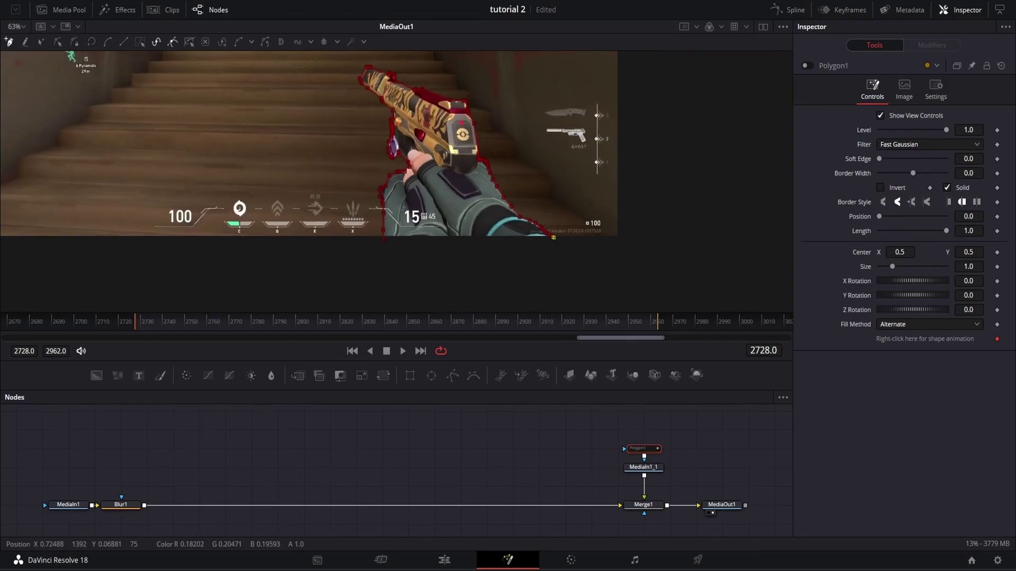
pyautogui.scroll(-3, 499, 251)
pyautogui.scroll(4, 502, 250)
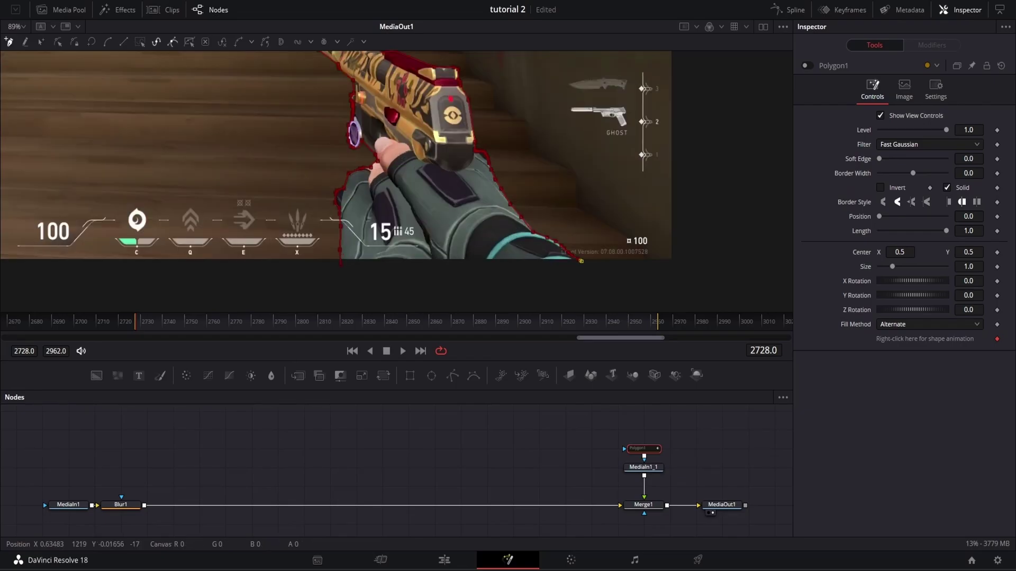
pyautogui.click(340, 263)
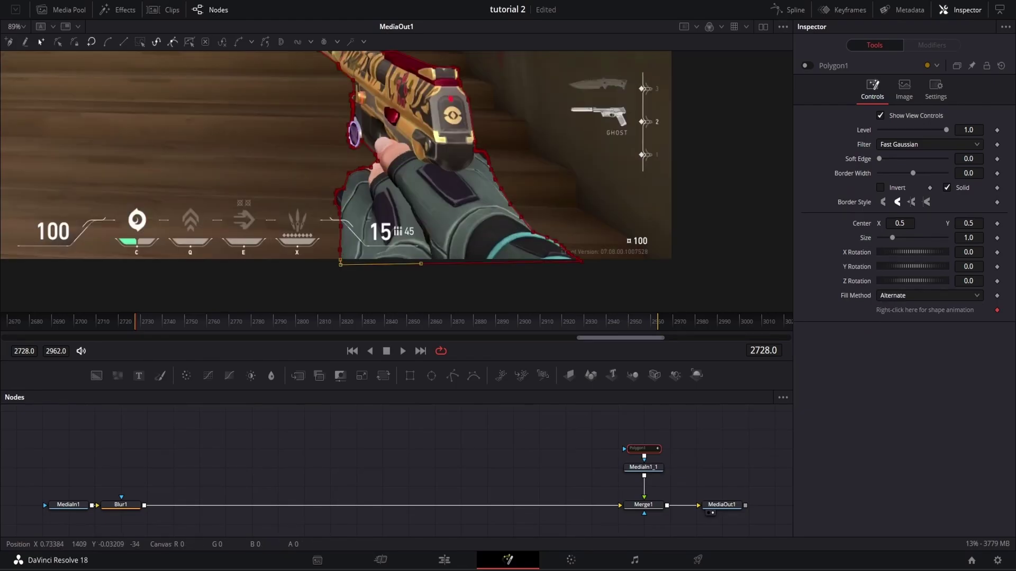
# - Re-enable the Polygon1 mask and check the sharp hands and gun against the blurred background
pyautogui.scroll(-5, 339, 158)
pyautogui.hotkey('ctrl', 'p')
pyautogui.scroll(3, 433, 129)
pyautogui.scroll(-2, 444, 143)
pyautogui.scroll(2, 455, 152)
pyautogui.moveTo(455, 188); pyautogui.dragTo(464, 187)
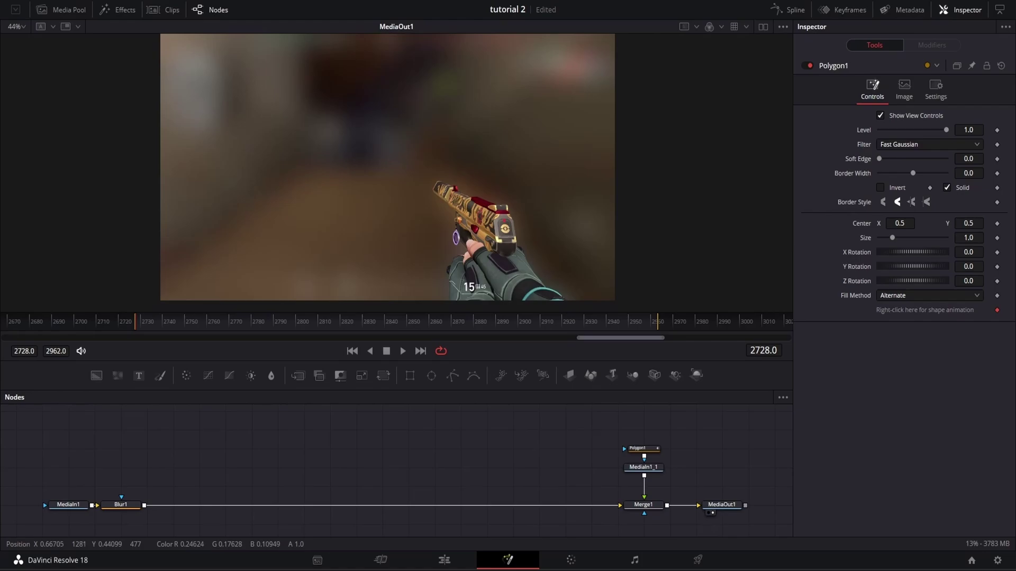
pyautogui.moveTo(650, 517); pyautogui.dragTo(639, 425)
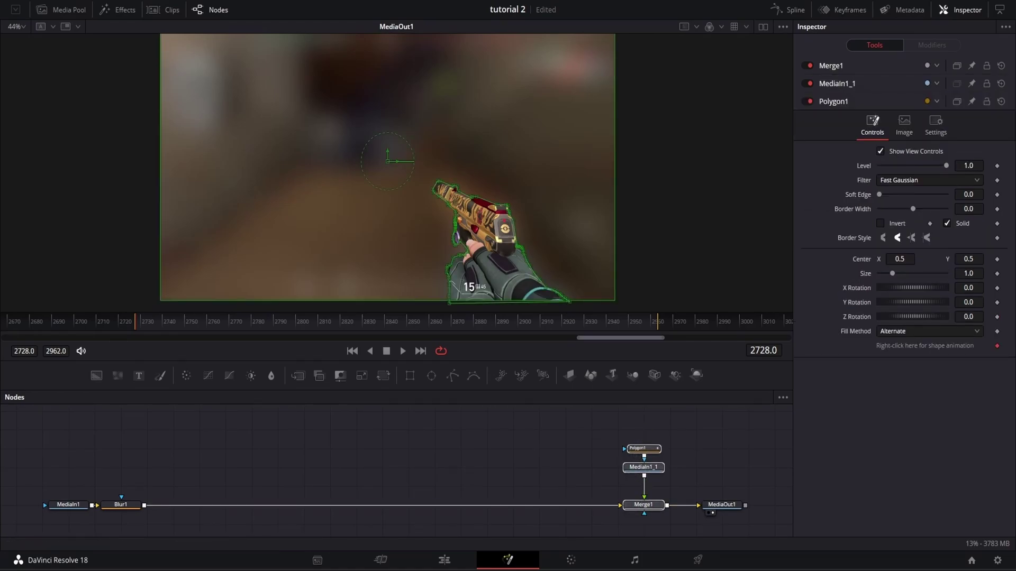
pyautogui.rightClick(547, 468)
pyautogui.click(566, 447)
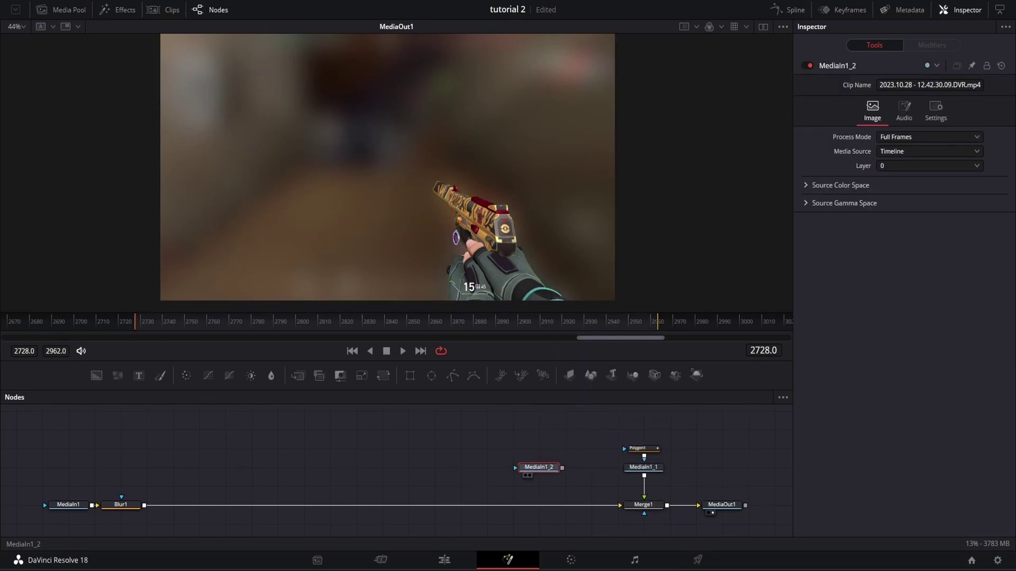
pyautogui.press('Delete')
# - Duplicate the Merge1, MediaIn1_1 and Polygon1 nodes together as a second masked branch
pyautogui.moveTo(628, 425); pyautogui.dragTo(643, 509)
pyautogui.rightClick(643, 505)
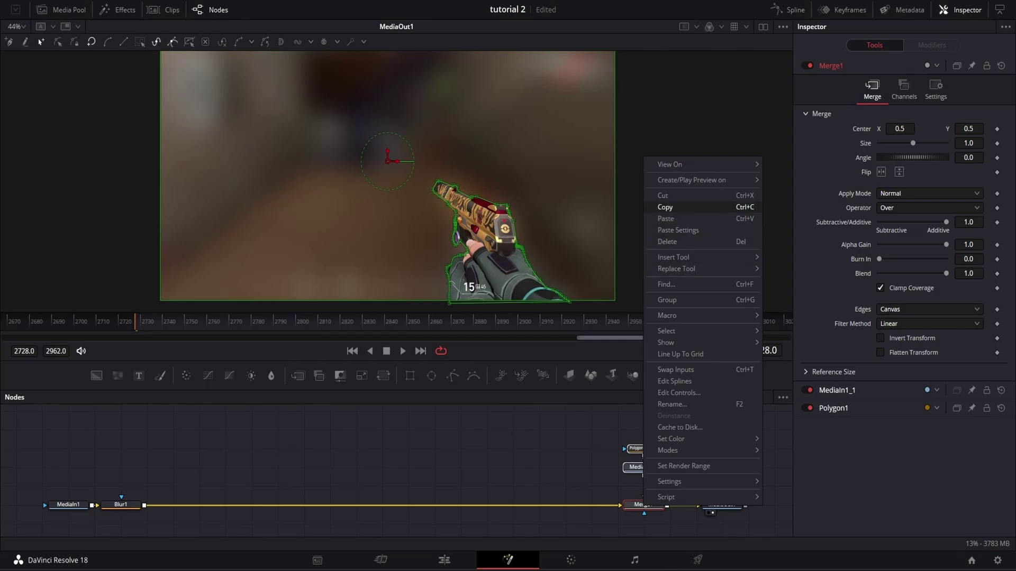
pyautogui.click(666, 207)
pyautogui.click(546, 466)
pyautogui.rightClick(547, 466)
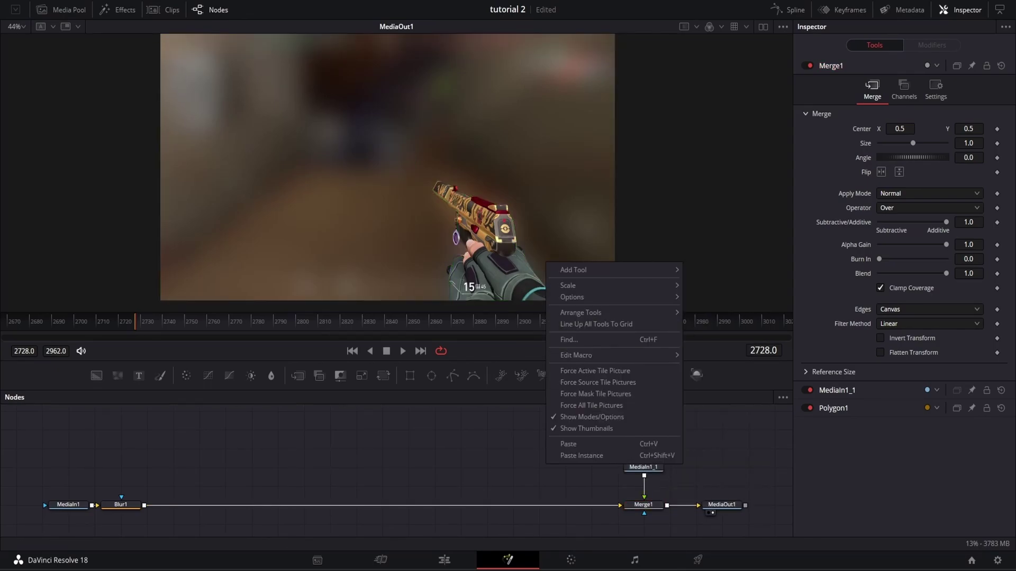
pyautogui.click(568, 444)
# - Insert the duplicated merge between Blur1 and Merge1, feeding Blur1's output into its background
pyautogui.moveTo(533, 467); pyautogui.dragTo(531, 491)
pyautogui.moveTo(145, 505); pyautogui.dragTo(567, 505)
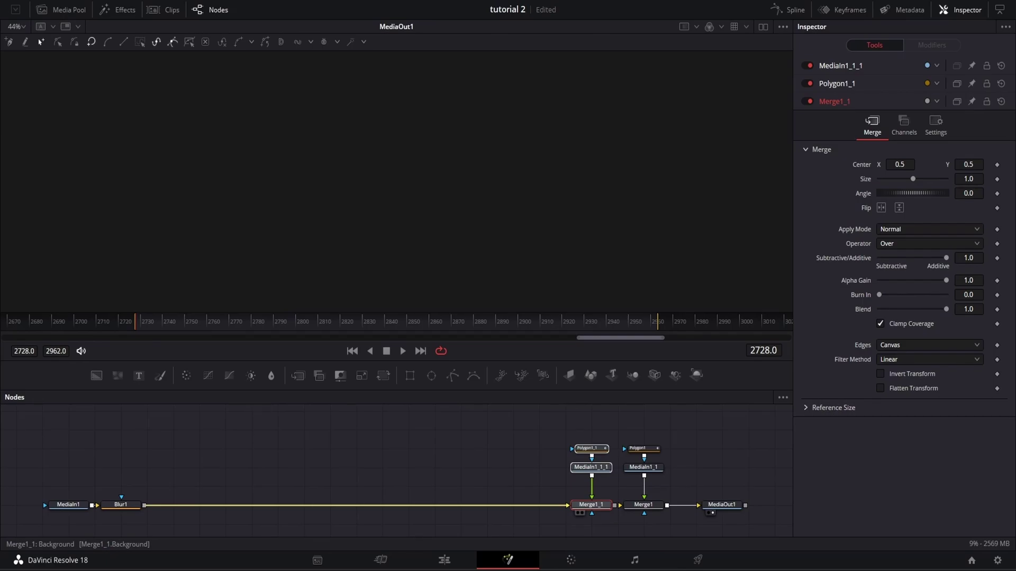
pyautogui.click(556, 487)
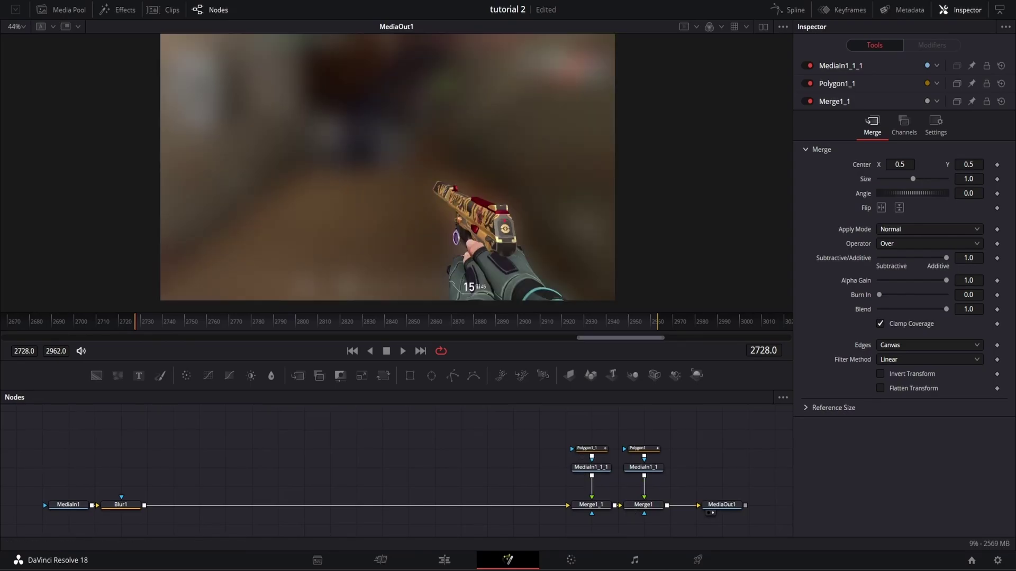
# - Reset the Polygon1_1 mask to clear its copied shape, and disable it to show the unblurred frame
pyautogui.click(588, 448)
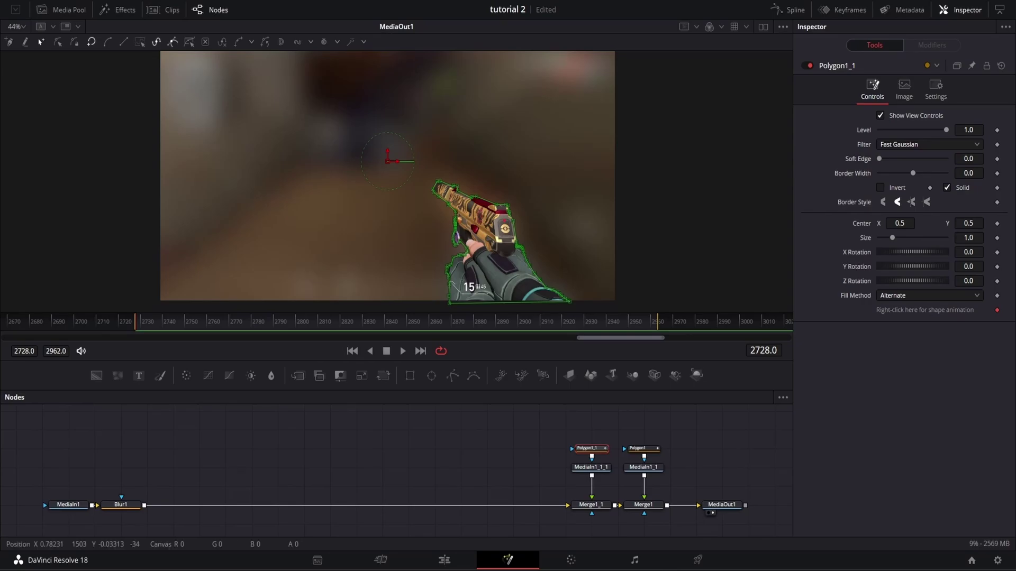
pyautogui.click(1000, 65)
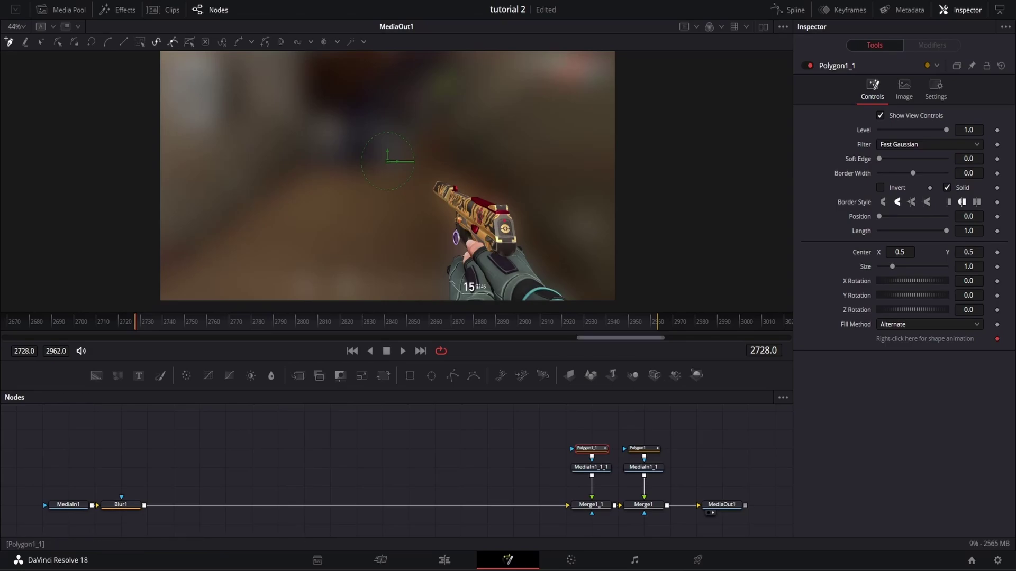
pyautogui.hotkey('ctrl', 'p')
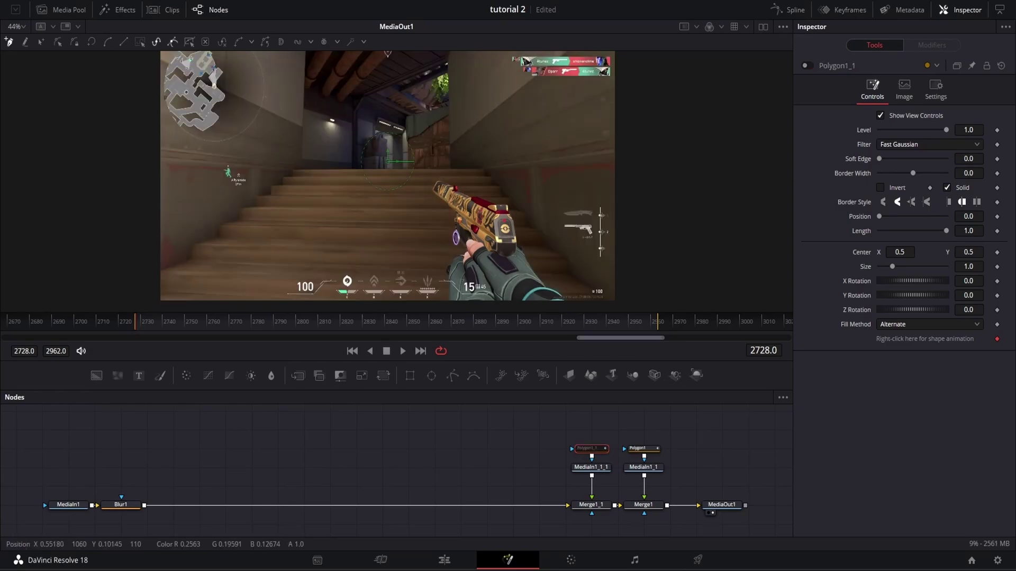
# - Start the Polygon1_1 outline just outside the frame's left edge and trace the left wall's boundary up the lowest stairs
pyautogui.moveTo(406, 158); pyautogui.dragTo(432, 184)
pyautogui.scroll(-1, 431, 184)
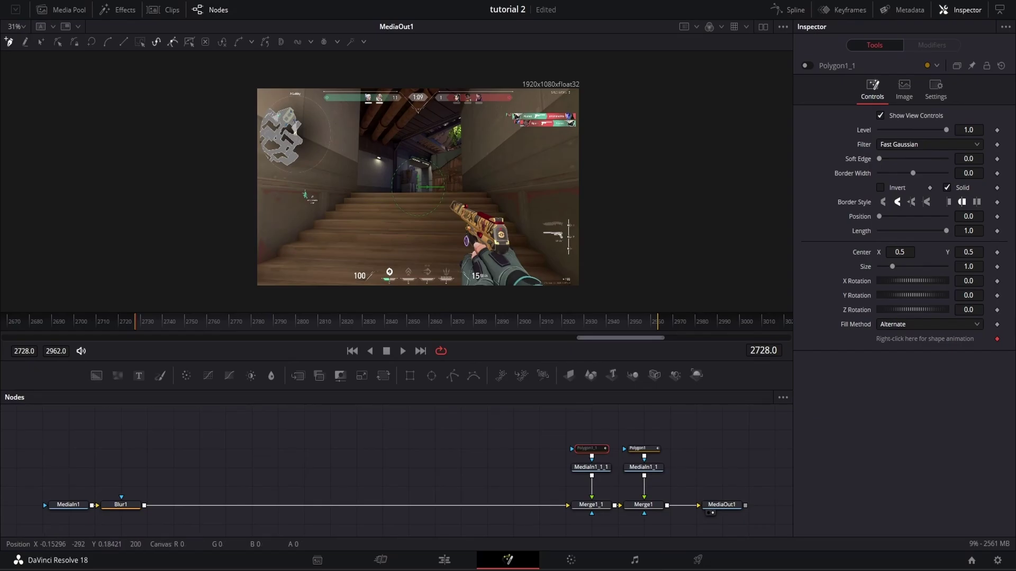
pyautogui.scroll(6, 317, 238)
pyautogui.click(298, 212)
pyautogui.click(387, 176)
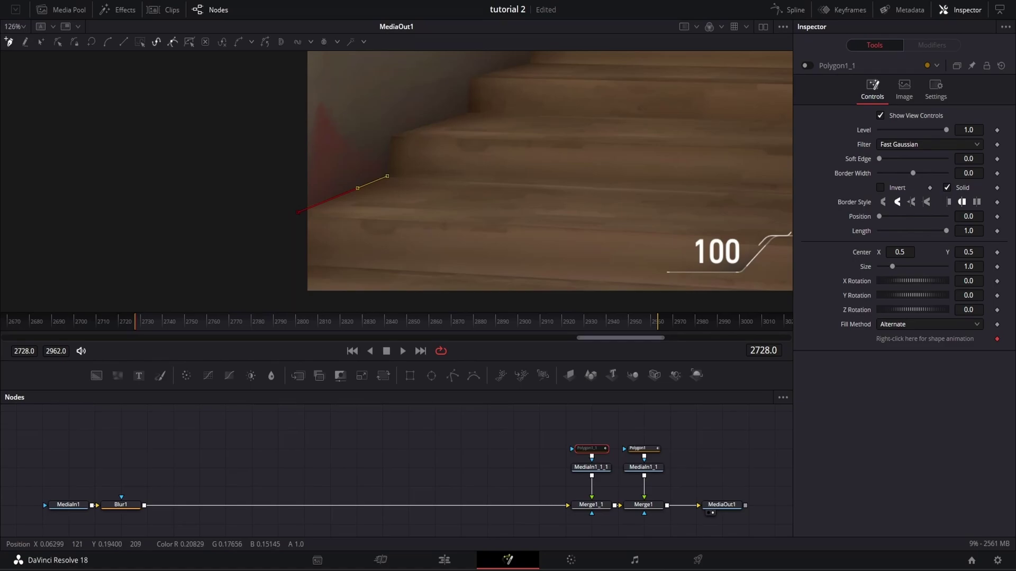
pyautogui.click(390, 149)
pyautogui.click(392, 136)
pyautogui.click(442, 120)
pyautogui.click(468, 112)
pyautogui.scroll(5, 458, 112)
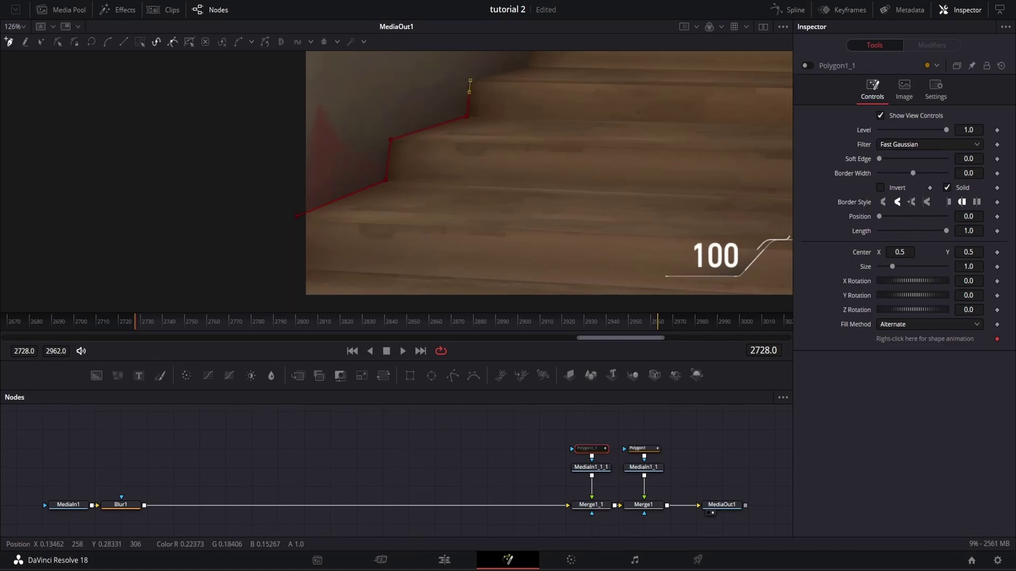
pyautogui.click(374, 163)
pyautogui.click(431, 151)
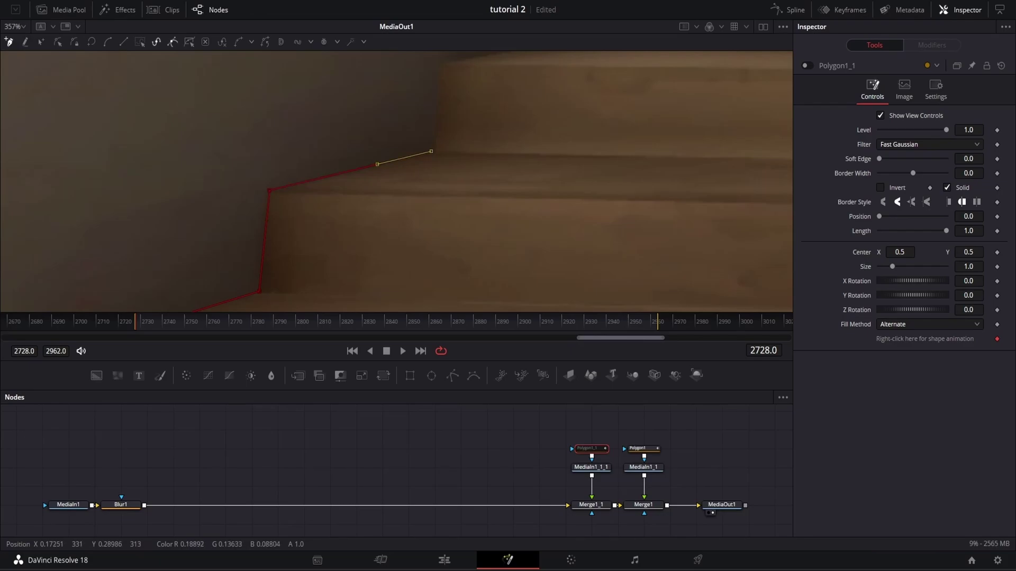